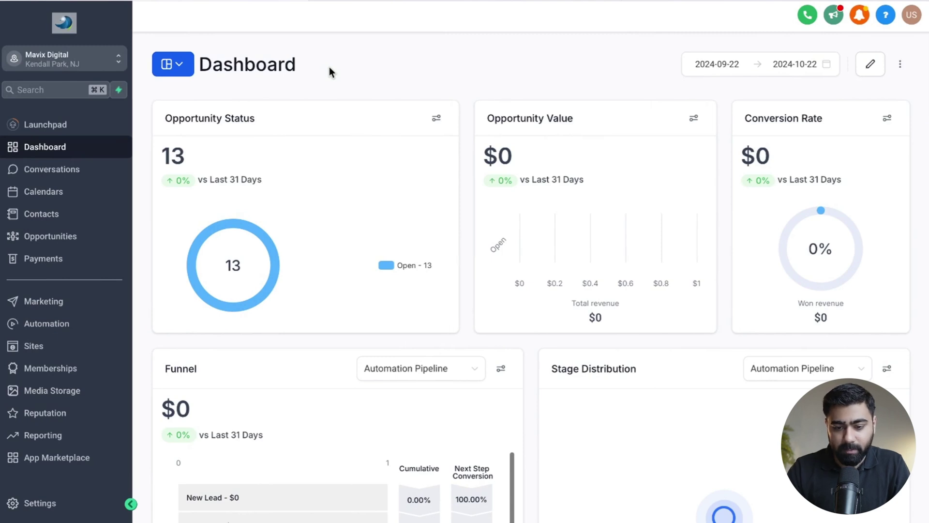
Step: Go to Settings > Domains to view the sub-account's four connected domains
{"action": "left_click", "coordinate": [37, 503]}
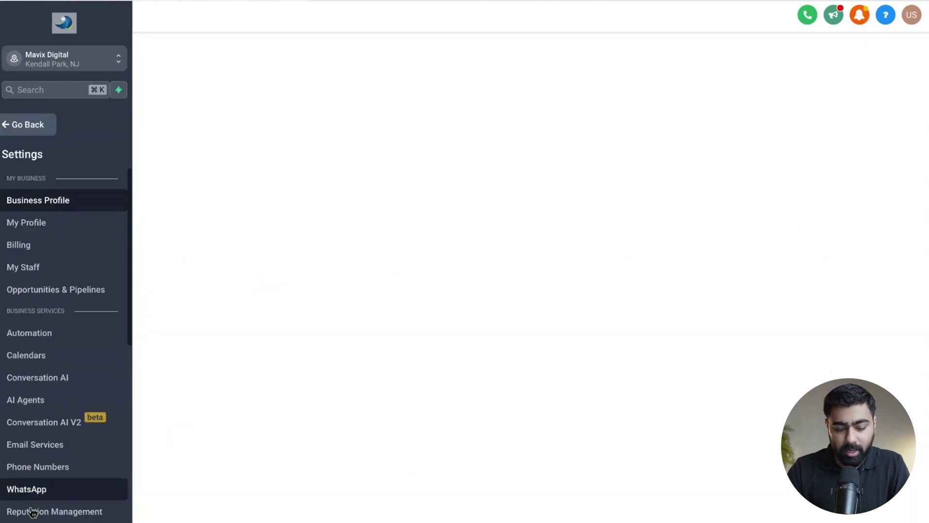
{"action": "scroll", "coordinate": [58, 295], "scroll_direction": "down", "scroll_amount": 5}
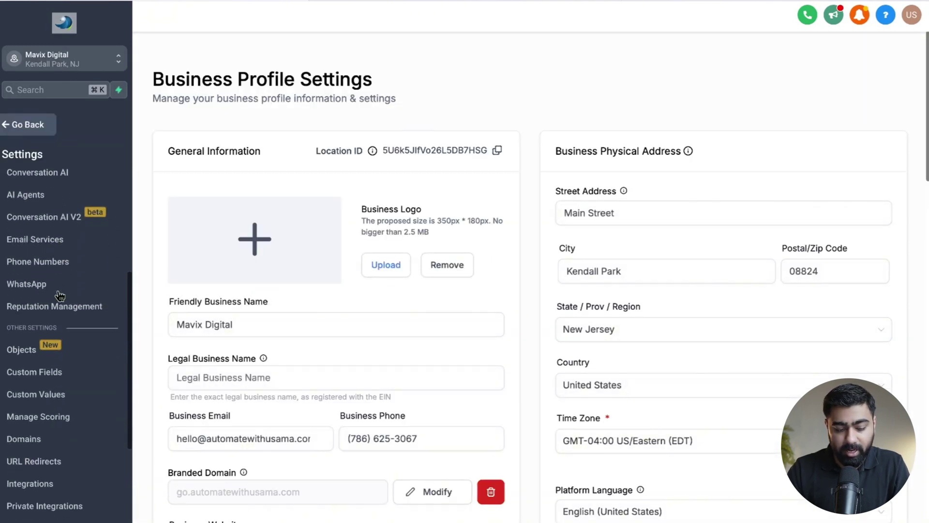
{"action": "left_click", "coordinate": [34, 441]}
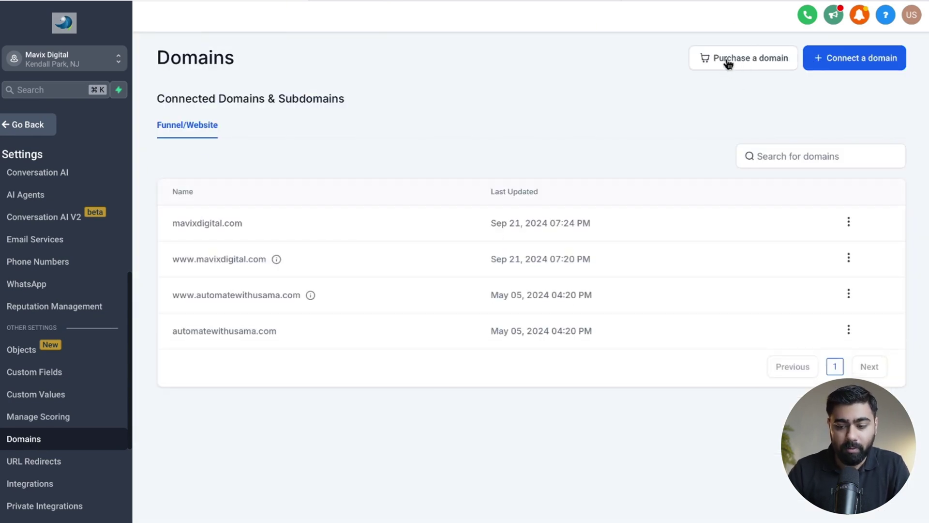
Step: Switch to Agency View and open the Company settings
{"action": "left_click", "coordinate": [119, 58]}
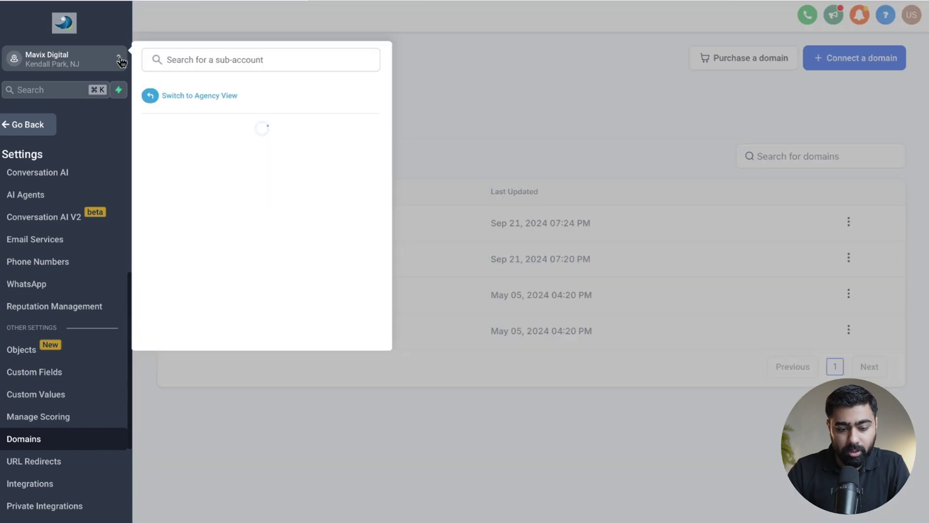
{"action": "left_click", "coordinate": [190, 97]}
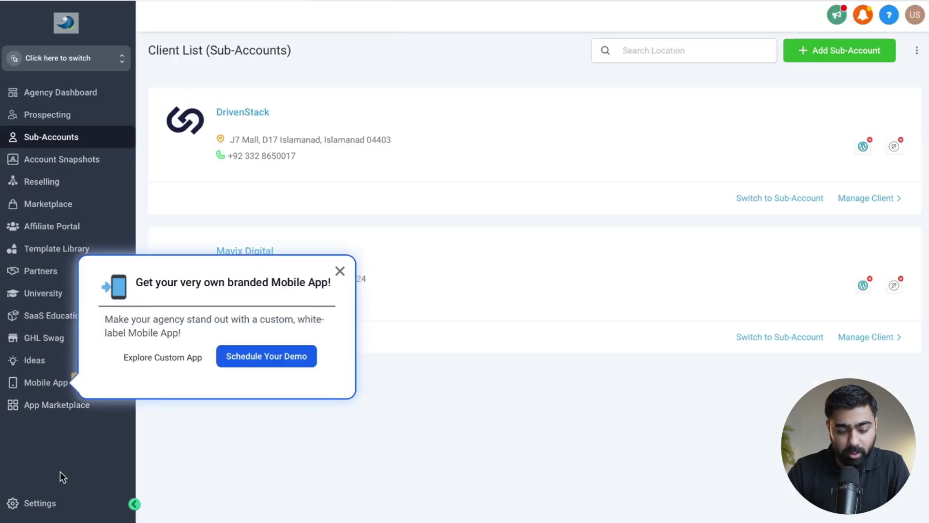
{"action": "left_click", "coordinate": [42, 504]}
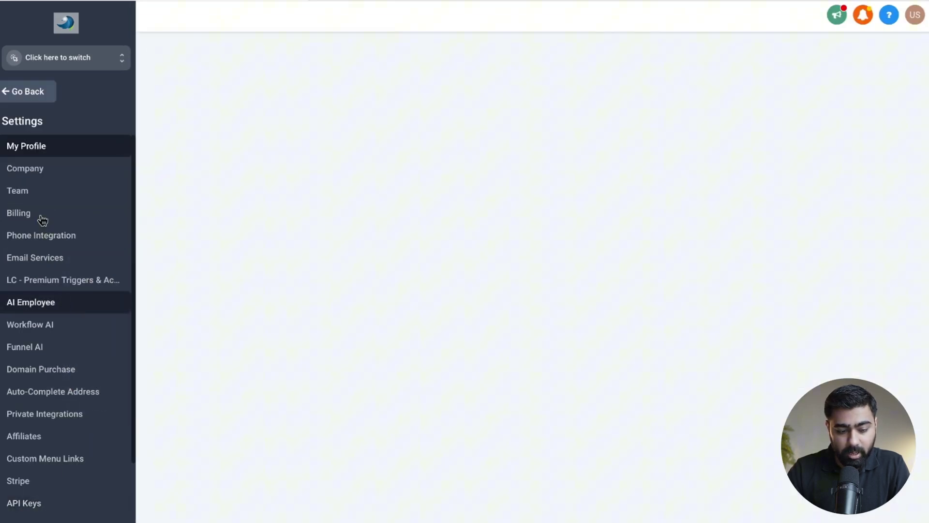
{"action": "left_click", "coordinate": [25, 173]}
Step: Open the Domain Purchase settings listing both sub-accounts
{"action": "scroll", "coordinate": [379, 202], "scroll_direction": "down", "scroll_amount": 10}
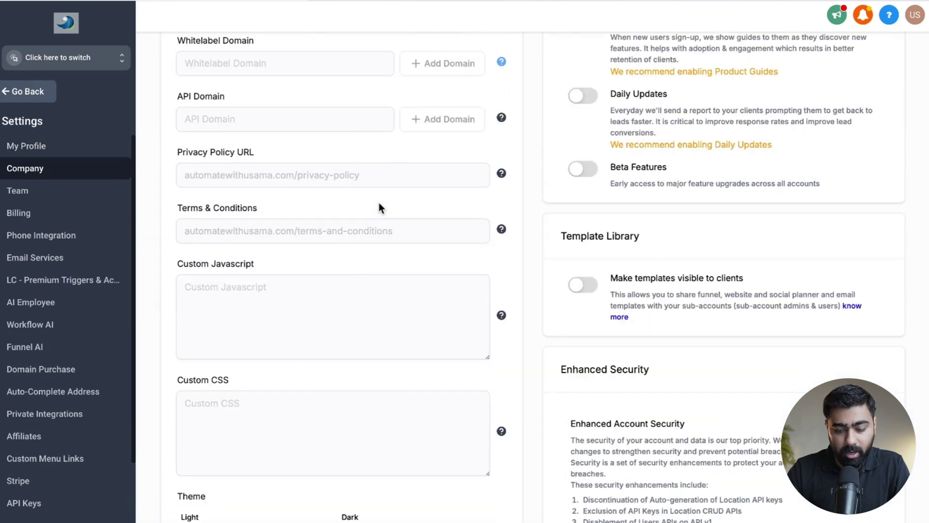
{"action": "scroll", "coordinate": [379, 202], "scroll_direction": "down", "scroll_amount": 2}
{"action": "left_click", "coordinate": [379, 202]}
{"action": "scroll", "coordinate": [379, 203], "scroll_direction": "down", "scroll_amount": 6}
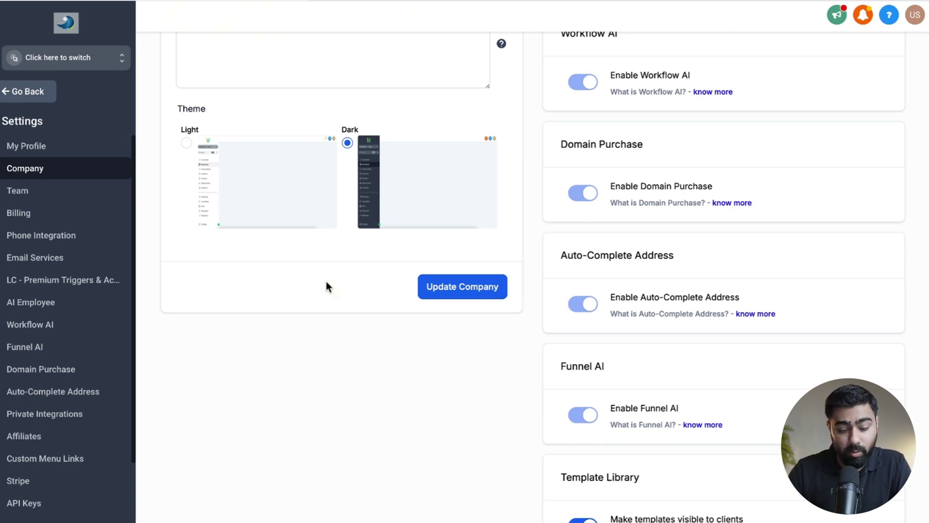
{"action": "left_click", "coordinate": [65, 376]}
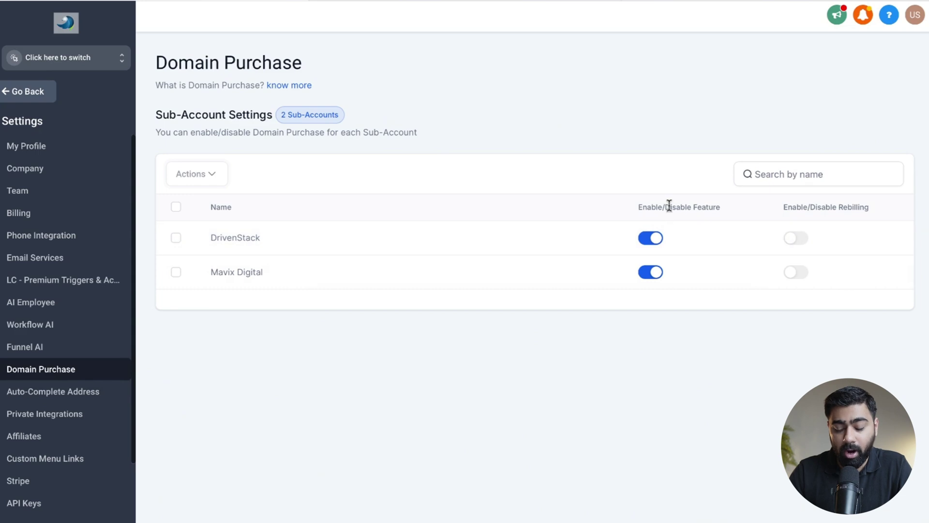
Step: Switch off the Enable/Disable Feature toggle in the DrivenStack row
{"action": "left_click", "coordinate": [651, 237]}
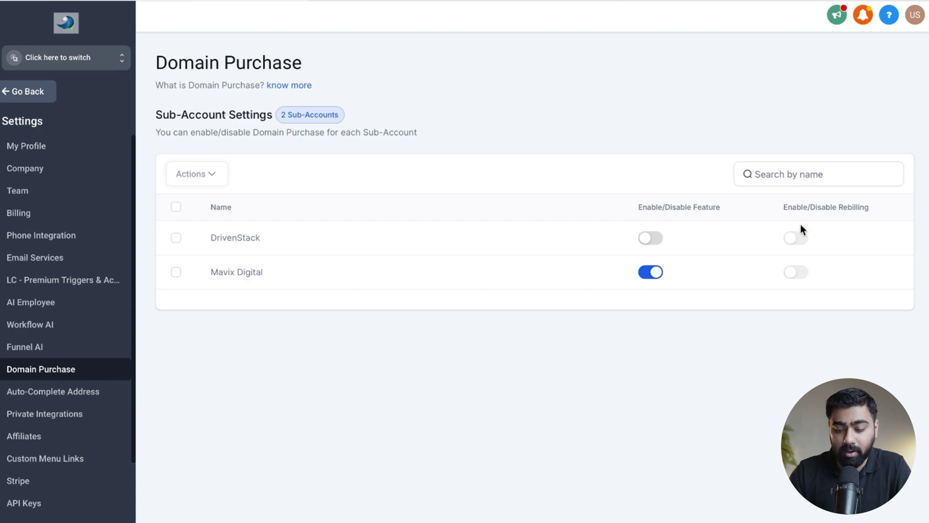
{"action": "mouse_move", "coordinate": [803, 237]}
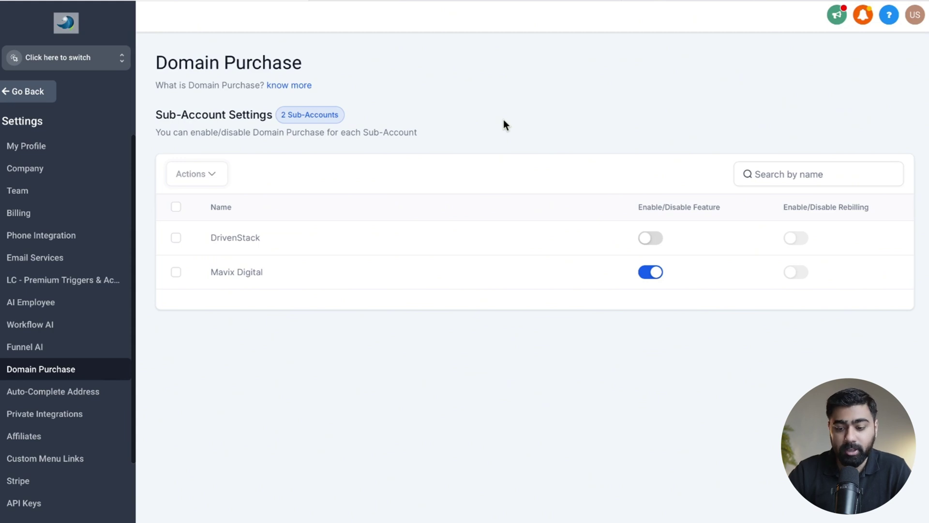
Step: Switch into the Mavix Digital sub-account and open its Domains settings
{"action": "left_click", "coordinate": [119, 62]}
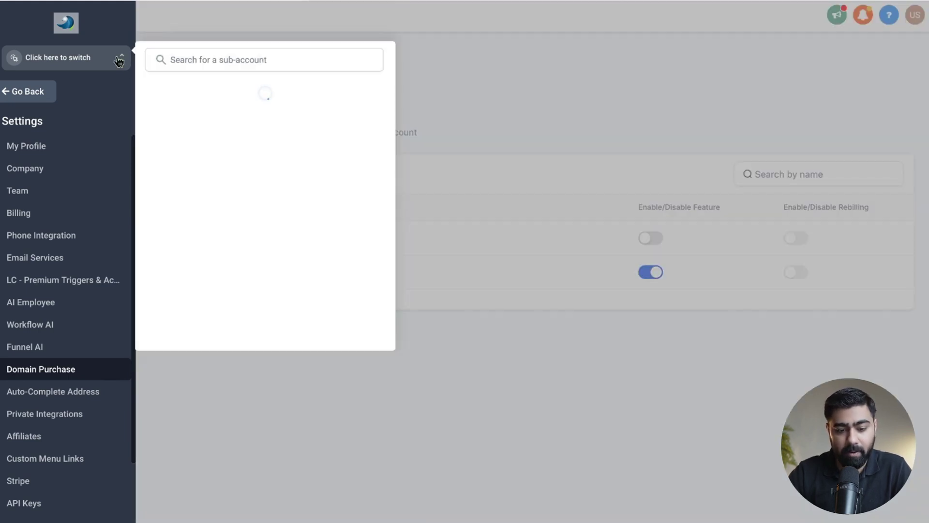
{"action": "left_click", "coordinate": [208, 216]}
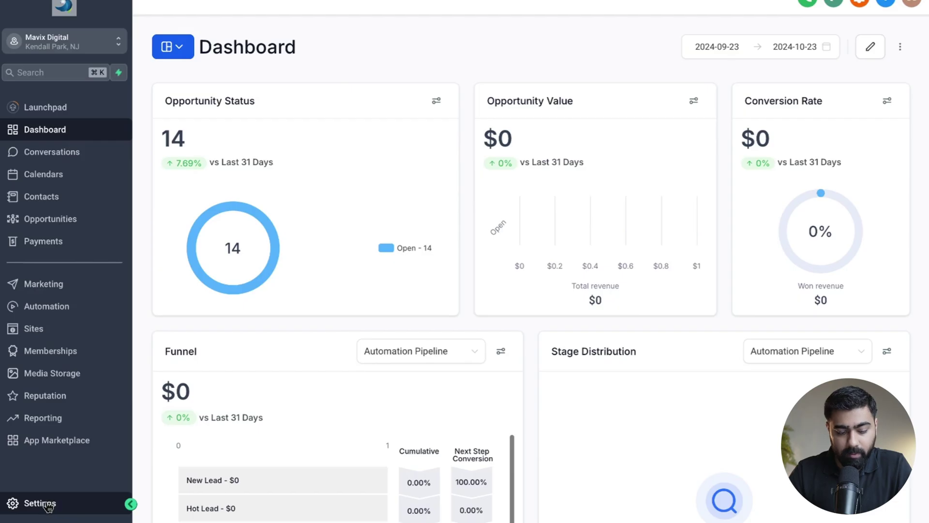
{"action": "left_click", "coordinate": [51, 504]}
{"action": "scroll", "coordinate": [74, 315], "scroll_direction": "down", "scroll_amount": 3}
{"action": "scroll", "coordinate": [74, 315], "scroll_direction": "down", "scroll_amount": 5}
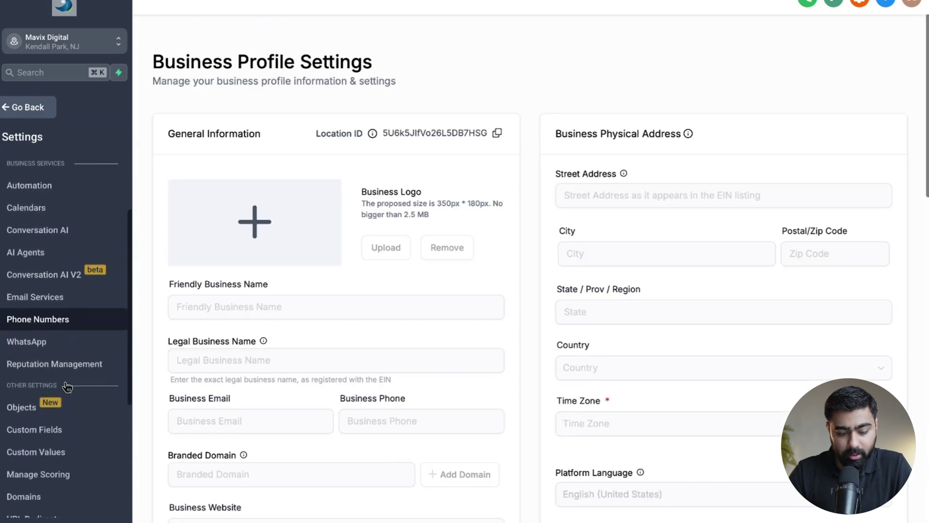
{"action": "left_click", "coordinate": [29, 426]}
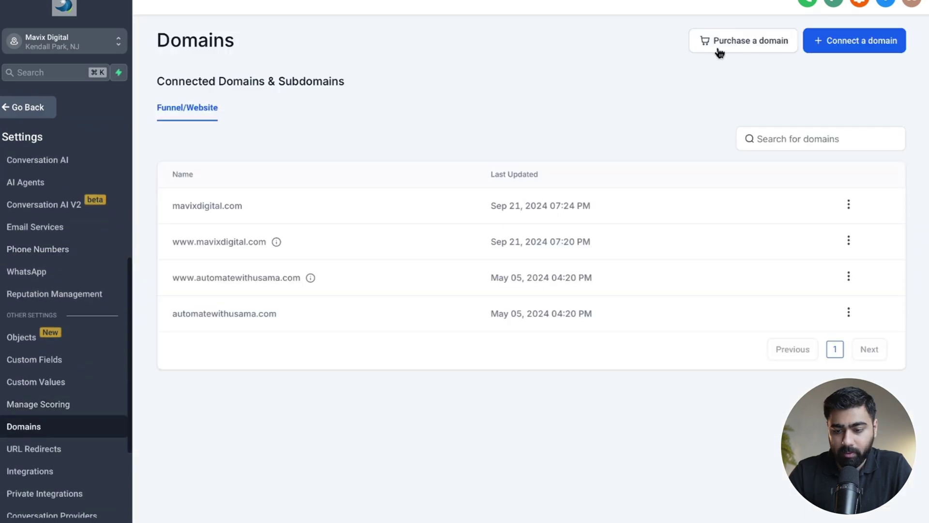
Step: Search domain availability for 'ilovemarketingautomation' under Purchase a domain
{"action": "left_click", "coordinate": [720, 51]}
{"action": "left_click", "coordinate": [476, 72]}
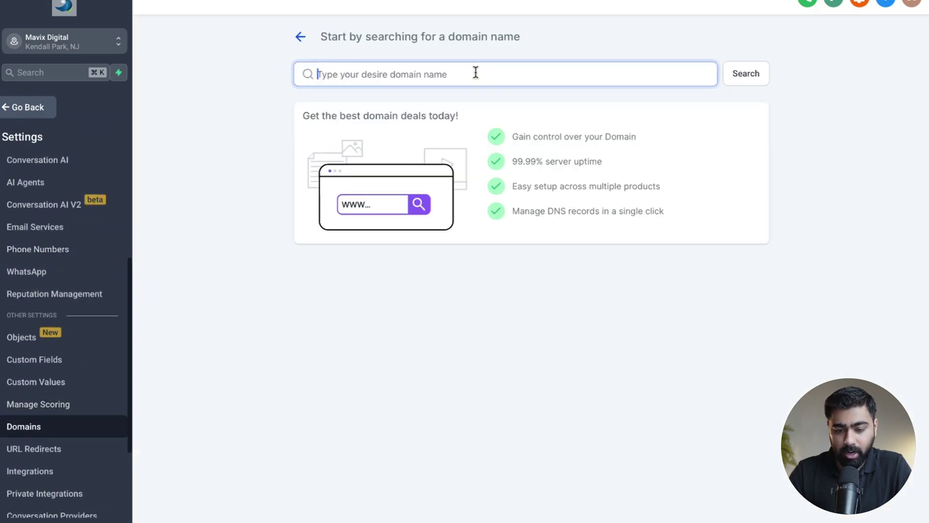
{"action": "type", "text": "ilovemarketinga"}
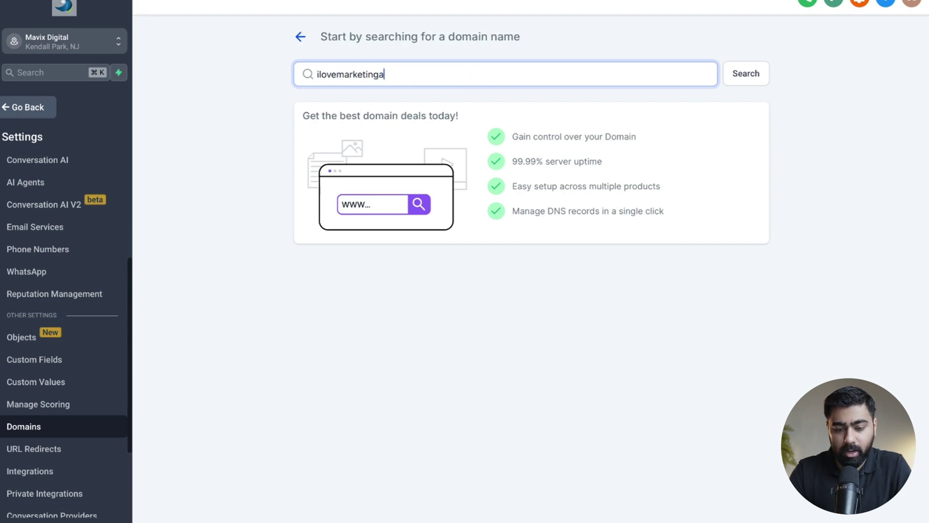
{"action": "type", "text": "utomation"}
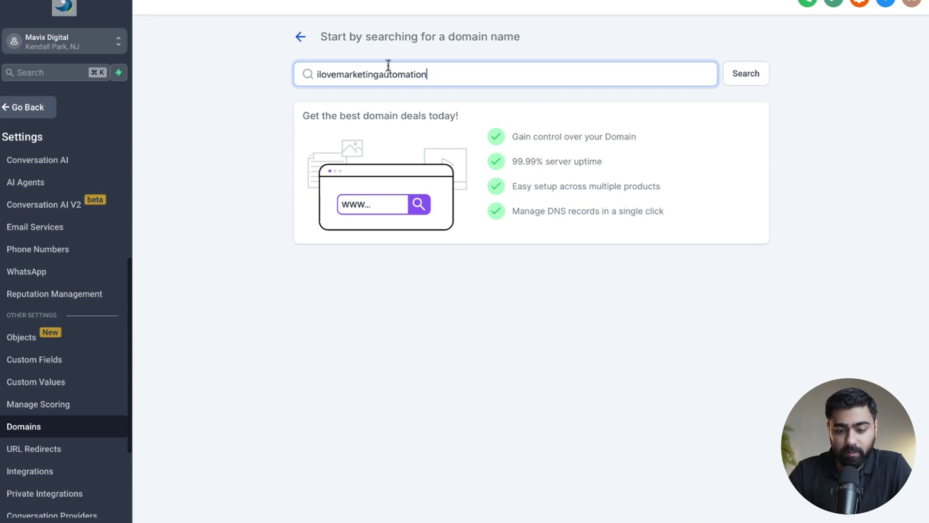
{"action": "left_click", "coordinate": [745, 74]}
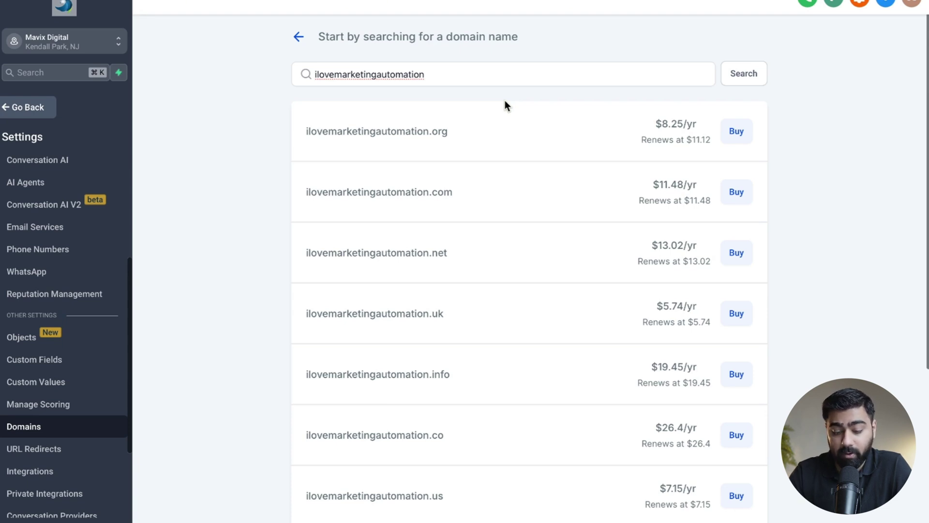
Step: Buy ilovemarketingautomation.org for $8.25, accepting the terms and conditions
{"action": "scroll", "coordinate": [512, 226], "scroll_direction": "down", "scroll_amount": 2}
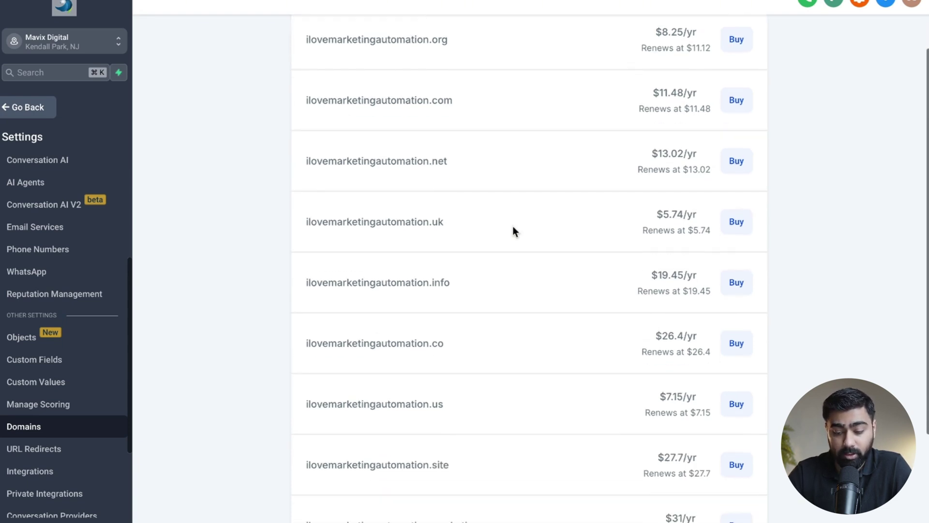
{"action": "scroll", "coordinate": [513, 226], "scroll_direction": "up", "scroll_amount": 2}
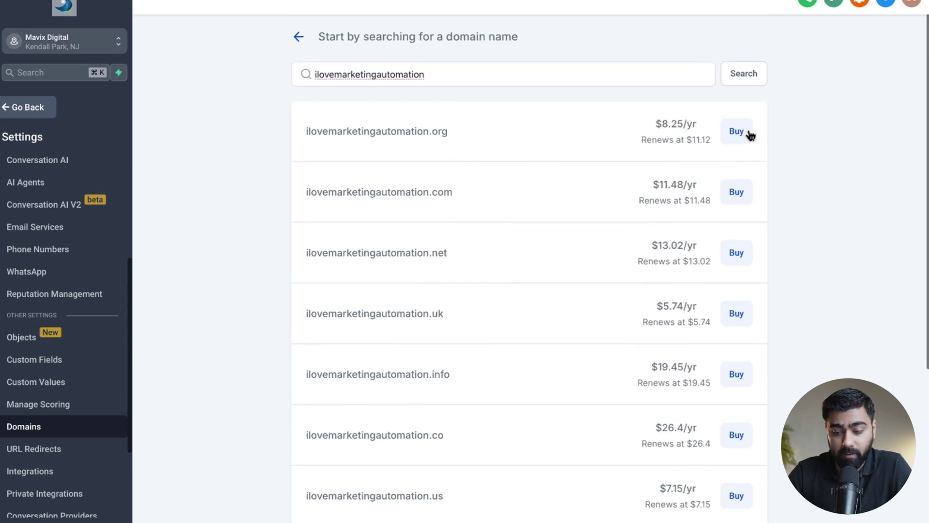
{"action": "left_click", "coordinate": [749, 135]}
{"action": "left_click", "coordinate": [318, 314]}
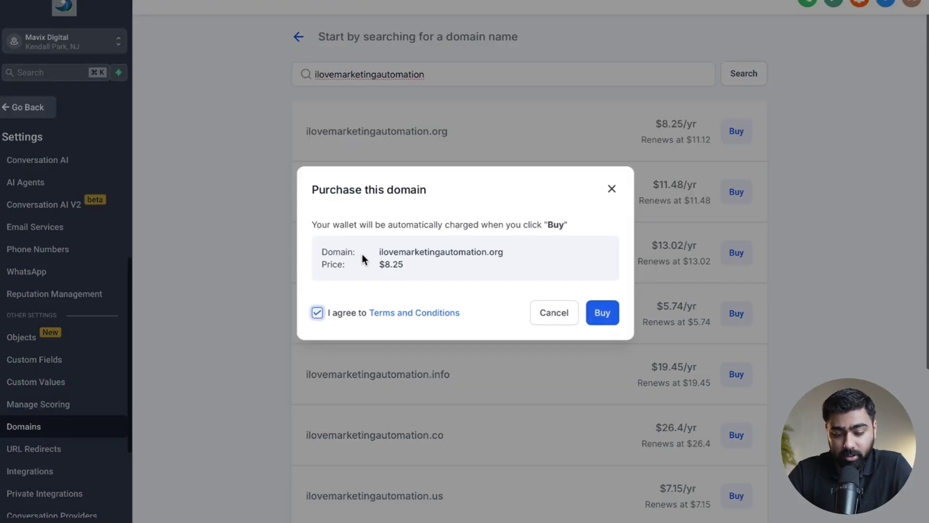
{"action": "left_click", "coordinate": [606, 313]}
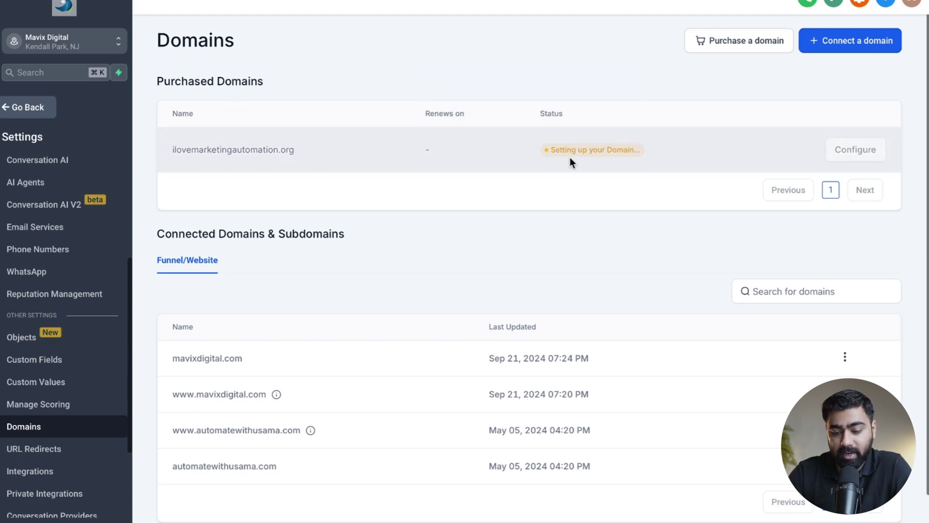
Step: Once ilovemarketingautomation.org shows Active, open its Configure page with DNS records
{"action": "mouse_move", "coordinate": [573, 154]}
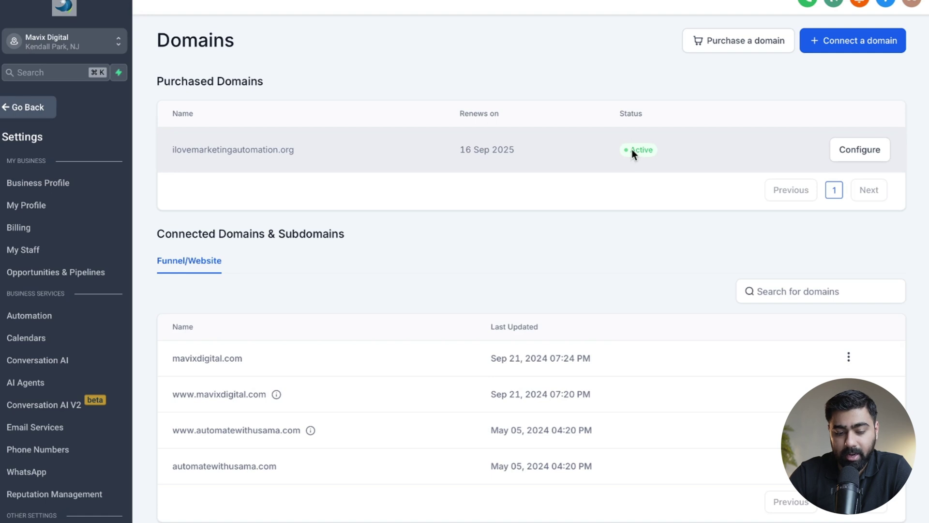
{"action": "left_click", "coordinate": [855, 150]}
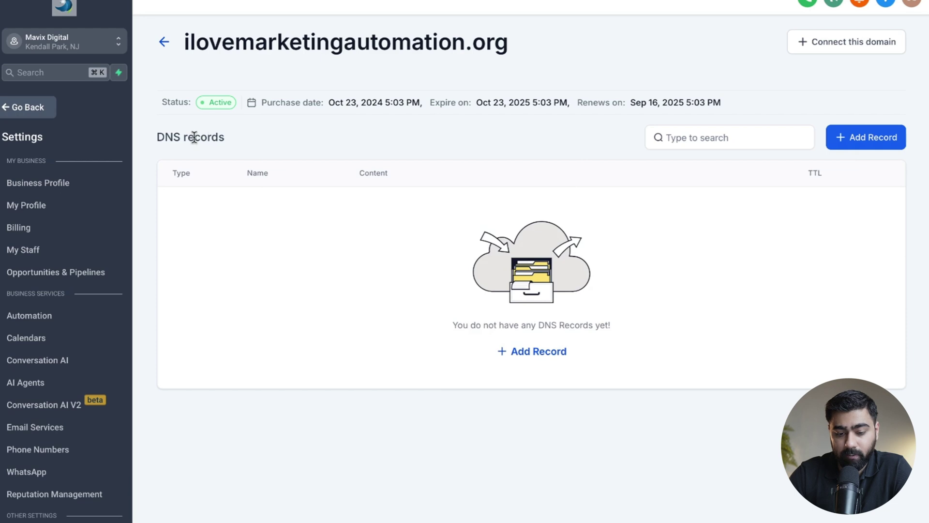
Step: Dismiss the Add Record dialog and open 'Connect this domain' for ilovemarketingautomation.org
{"action": "left_click", "coordinate": [540, 349]}
{"action": "left_click", "coordinate": [443, 224]}
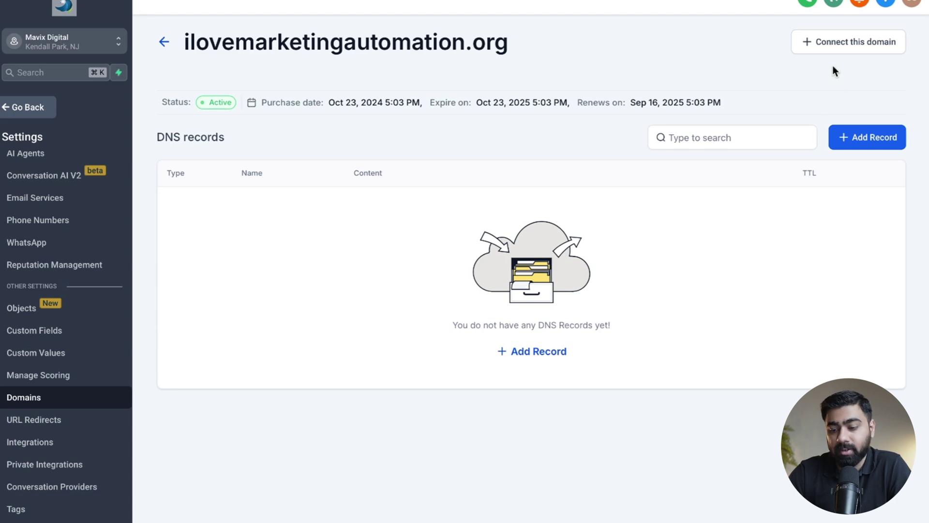
{"action": "left_click", "coordinate": [831, 45]}
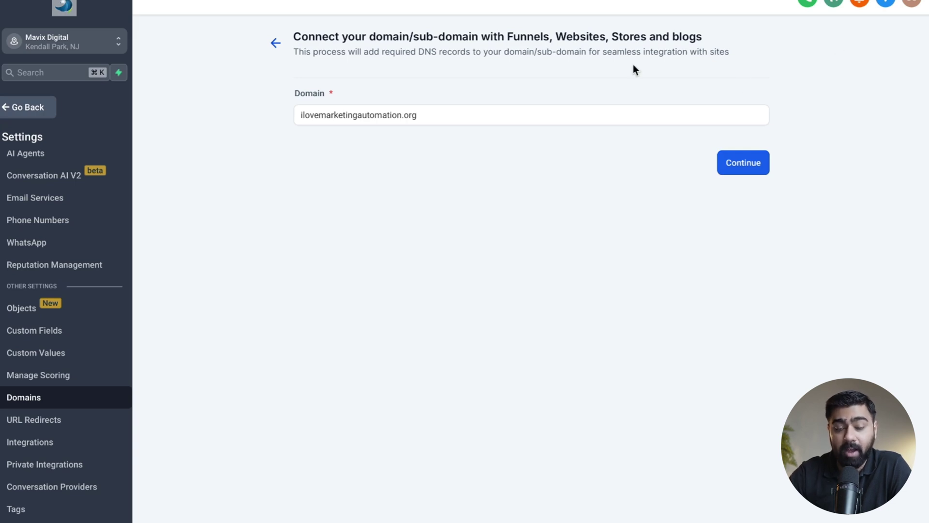
Step: Connect the domain plus its www version and add the required A and CNAME records
{"action": "left_click", "coordinate": [737, 170]}
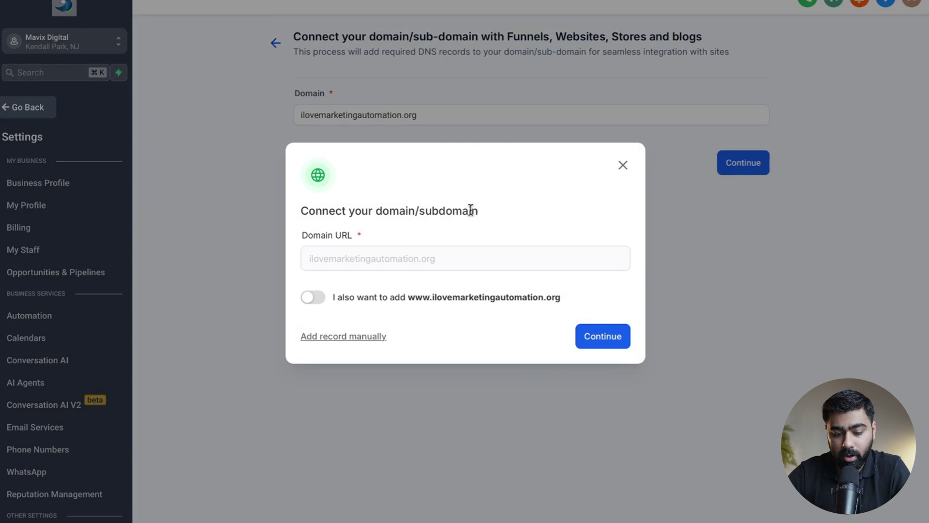
{"action": "left_click", "coordinate": [315, 298]}
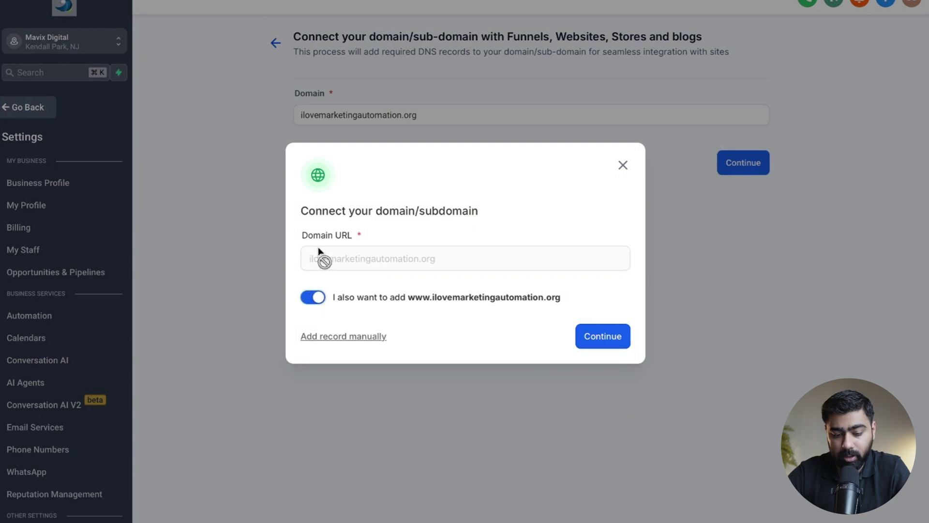
{"action": "left_click", "coordinate": [606, 340]}
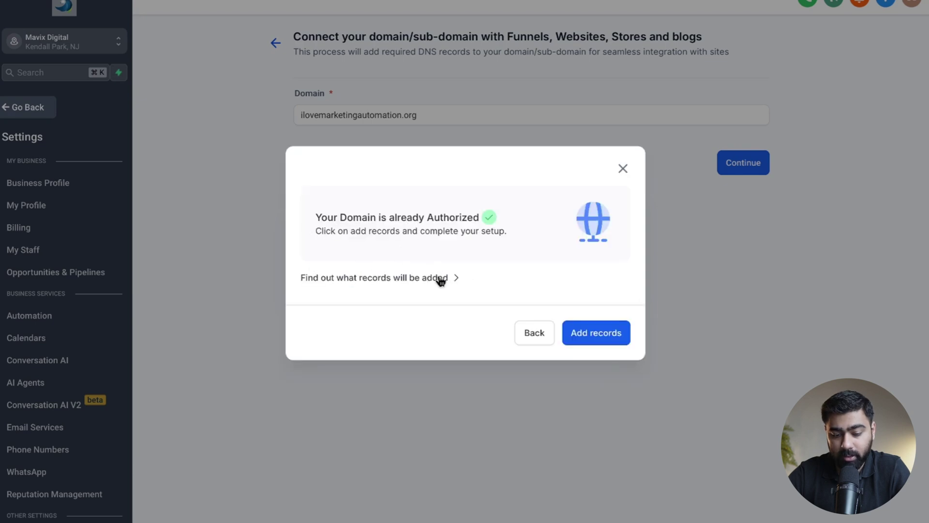
{"action": "left_click", "coordinate": [441, 279]}
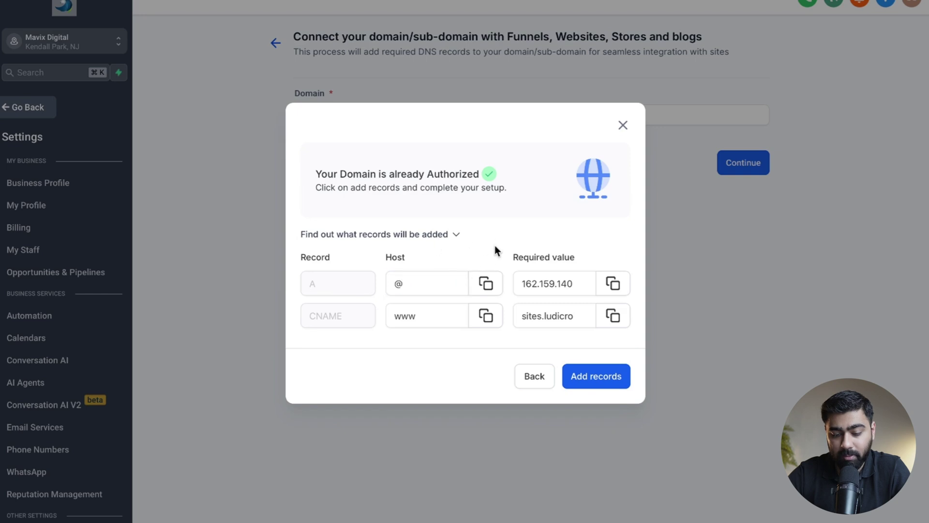
{"action": "left_click", "coordinate": [600, 375]}
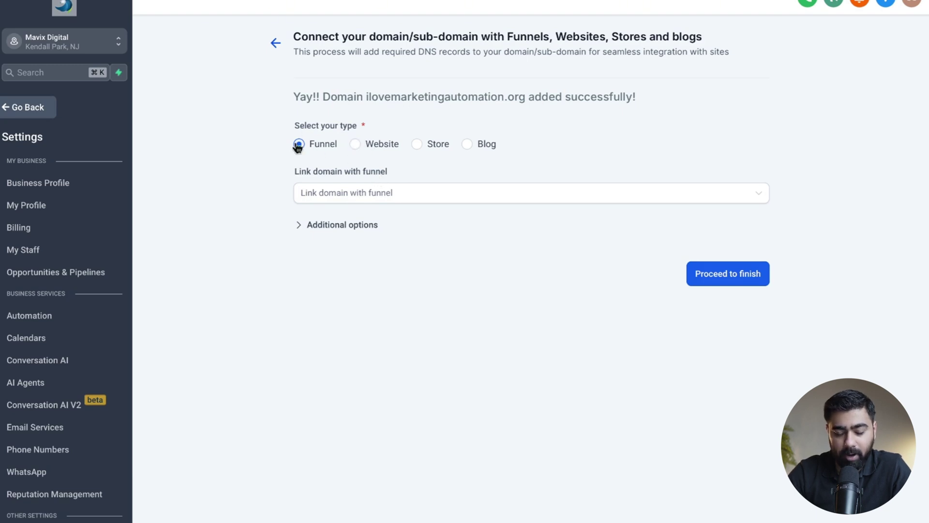
Step: Link the domain to the Content Marketer funnel with Lead Magnet as default step and proceed
{"action": "left_click", "coordinate": [324, 194]}
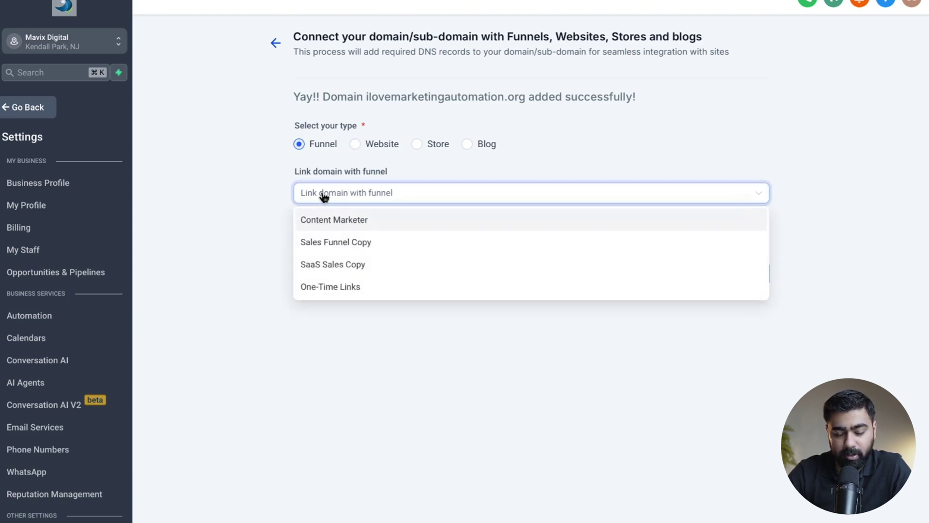
{"action": "left_click", "coordinate": [333, 222]}
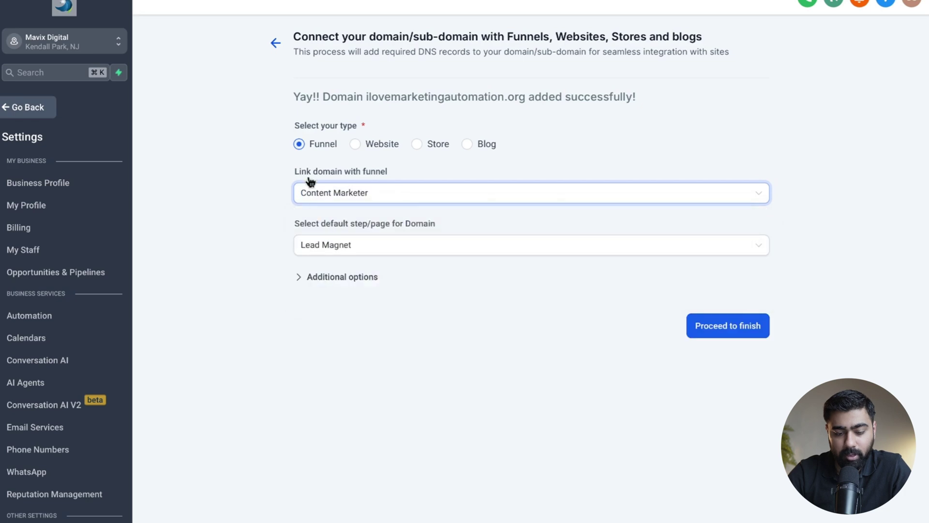
{"action": "left_click", "coordinate": [342, 248]}
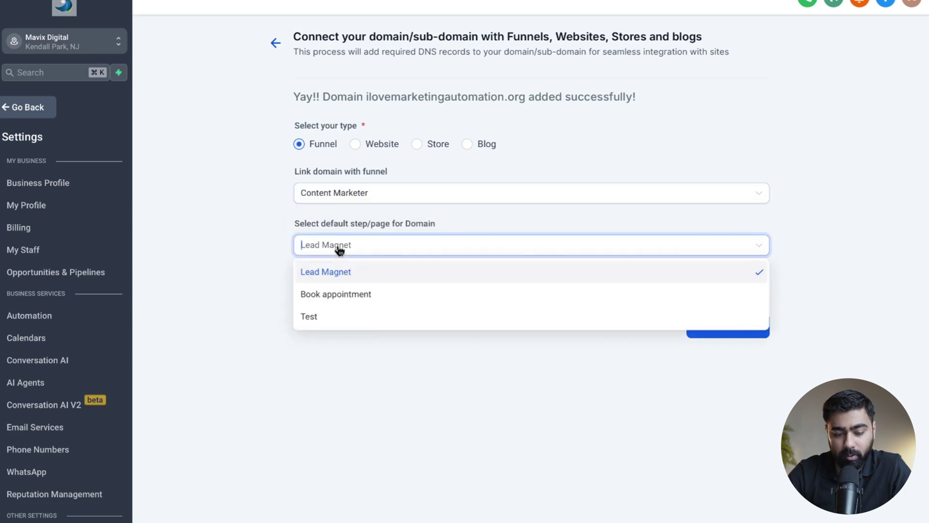
{"action": "left_click", "coordinate": [332, 271]}
{"action": "left_click", "coordinate": [756, 327]}
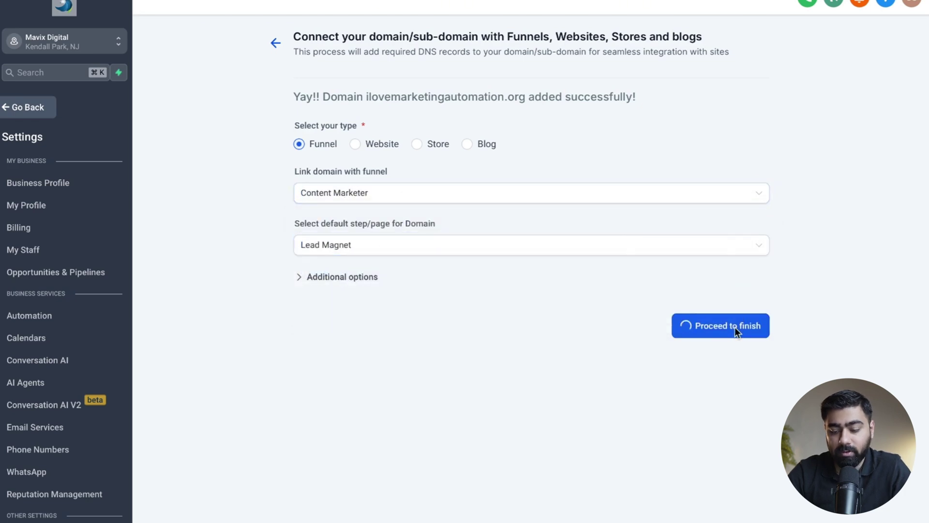